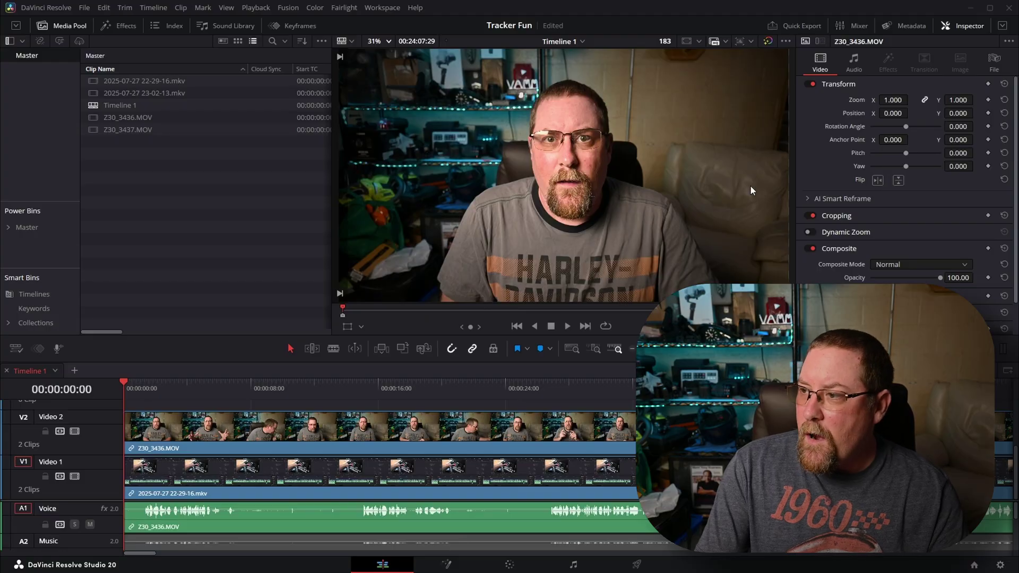
Check the Workspace menu to confirm Full Screen Window is already enabled
click(391, 7)
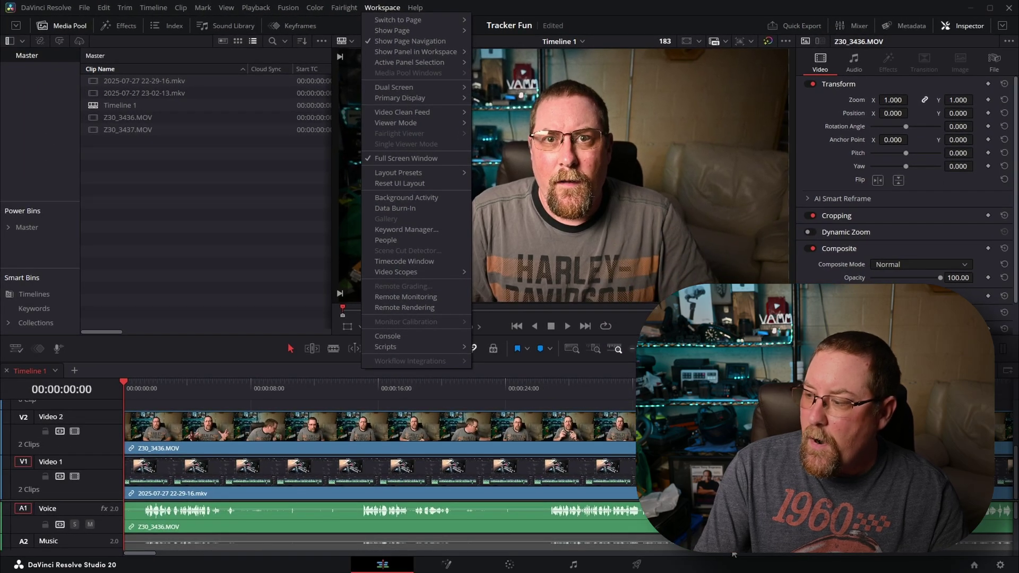
key(Right)
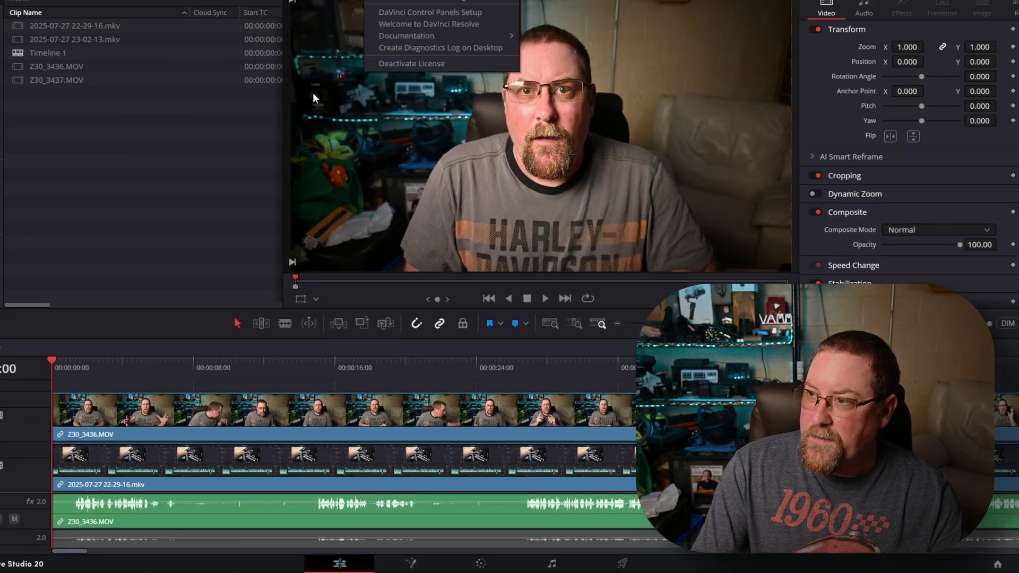
click(389, 7)
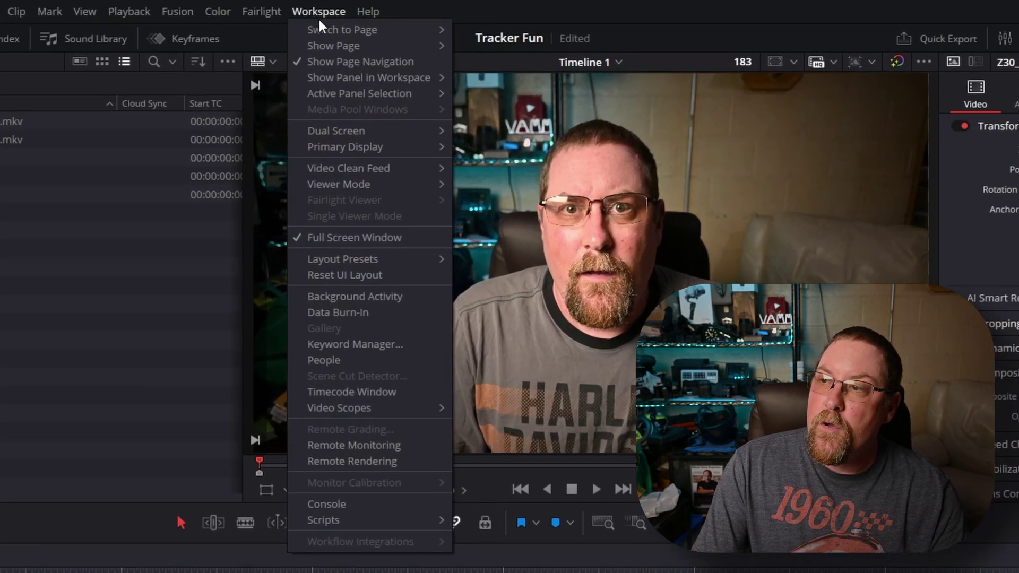
mouse_move(330, 31)
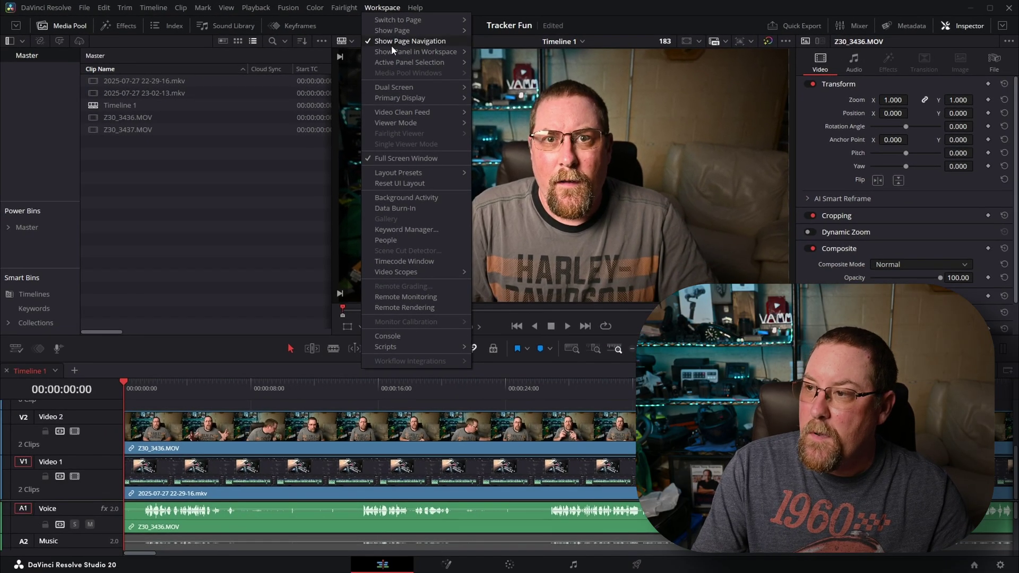
Turn Show Page Navigation off and back on from the Workspace menu
click(391, 42)
click(382, 7)
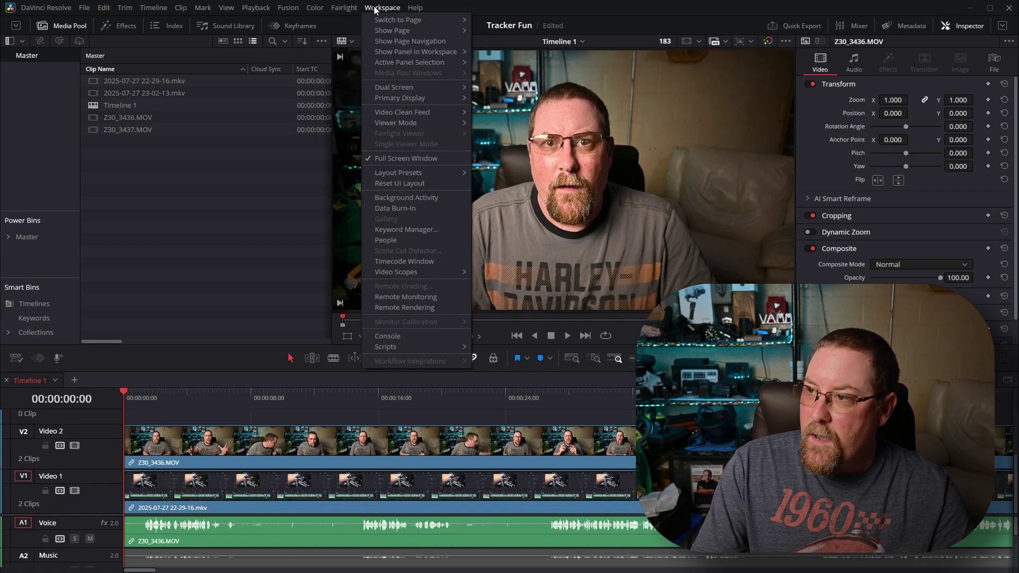
click(383, 42)
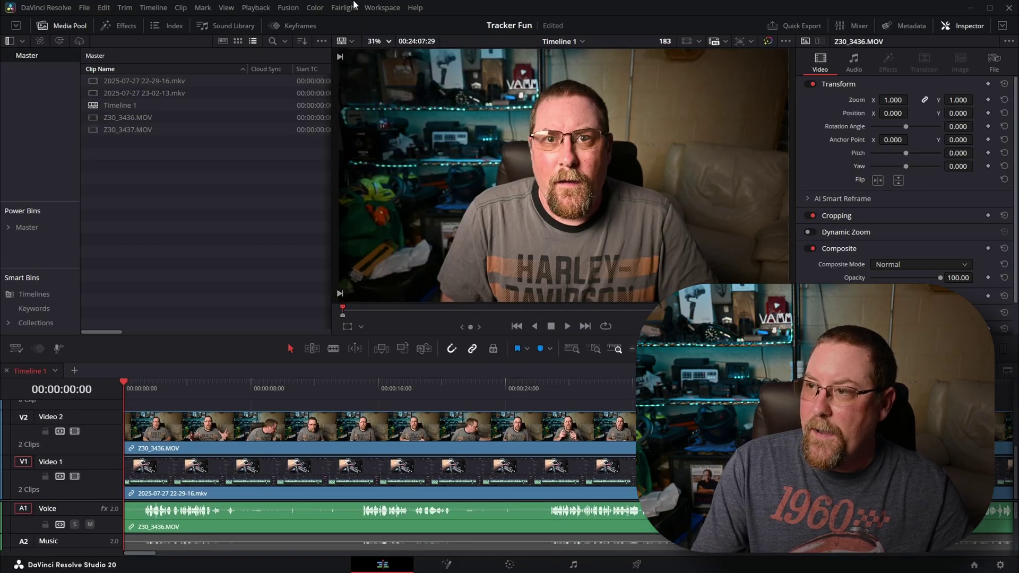
Load the saved personal layout preset from Workspace > Layout Presets
click(370, 11)
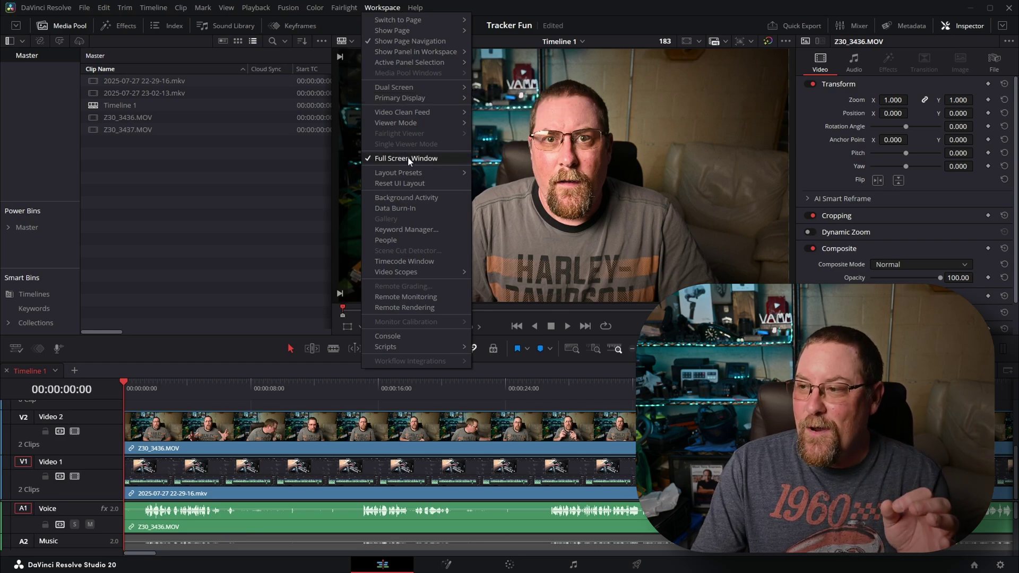
mouse_move(410, 171)
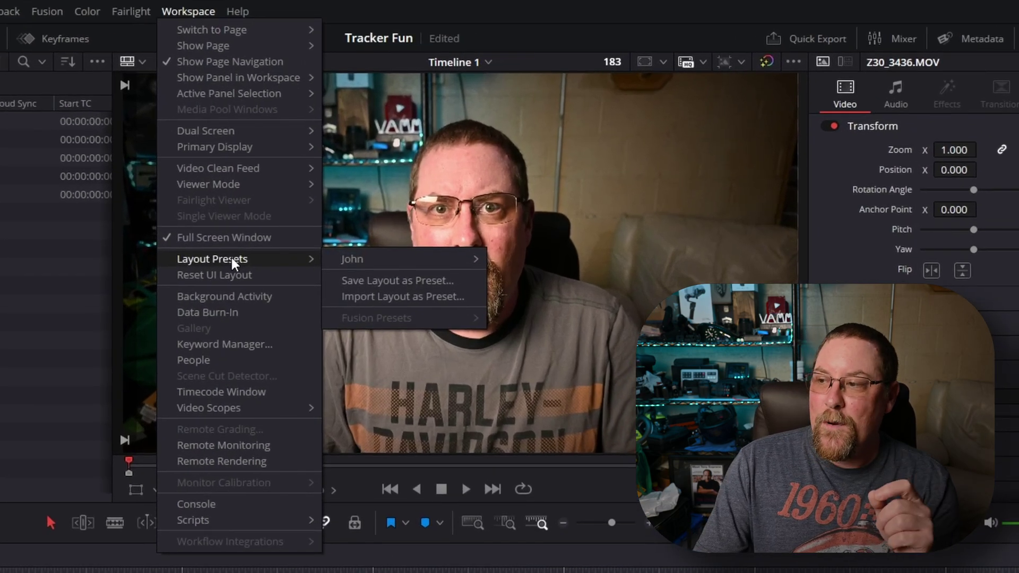
mouse_move(349, 255)
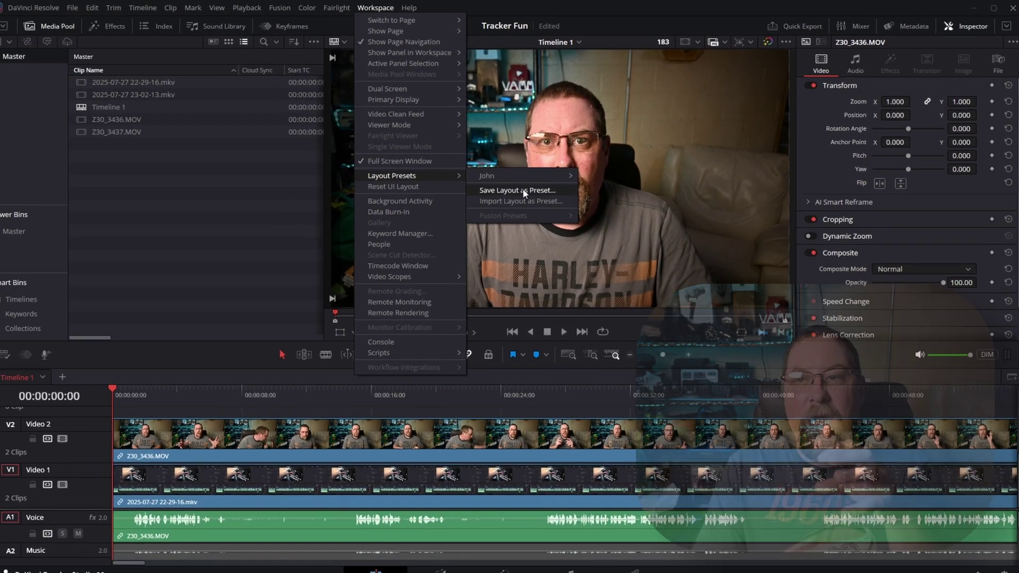
click(61, 461)
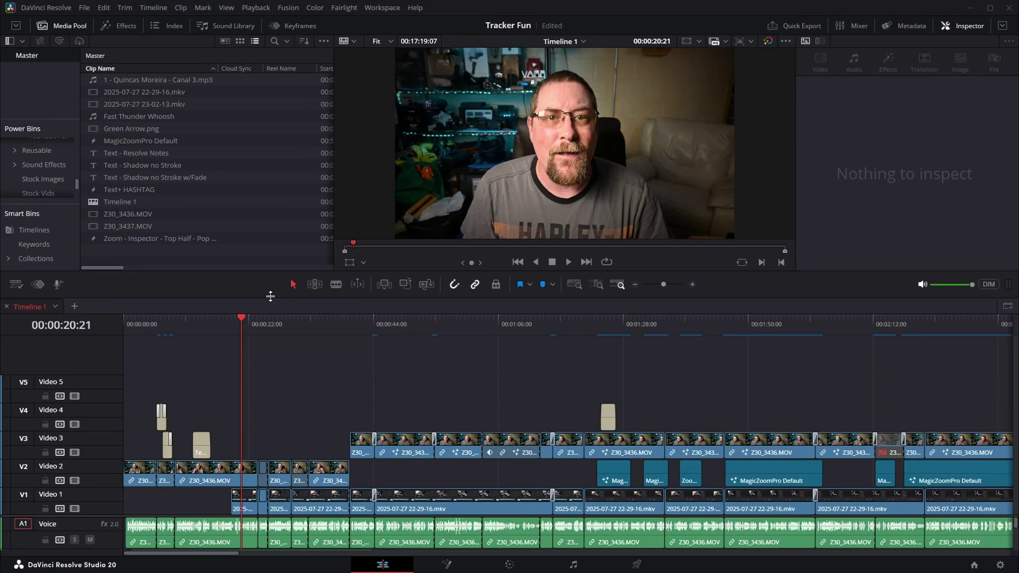
Drag the viewer/timeline divider down, toggle the Inspector off and on, and widen the Media Pool bins column
drag(270, 296, 266, 359)
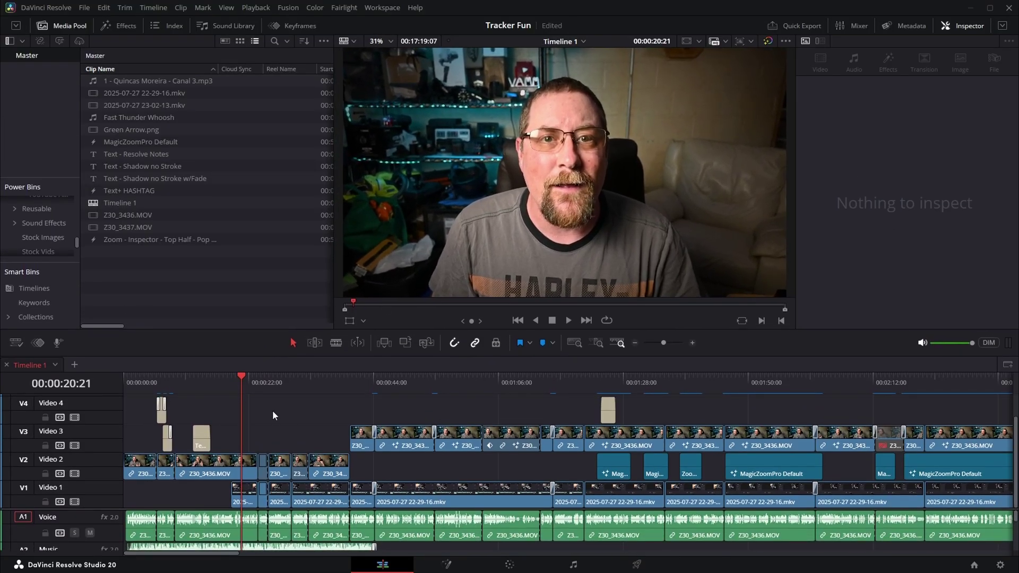
click(961, 32)
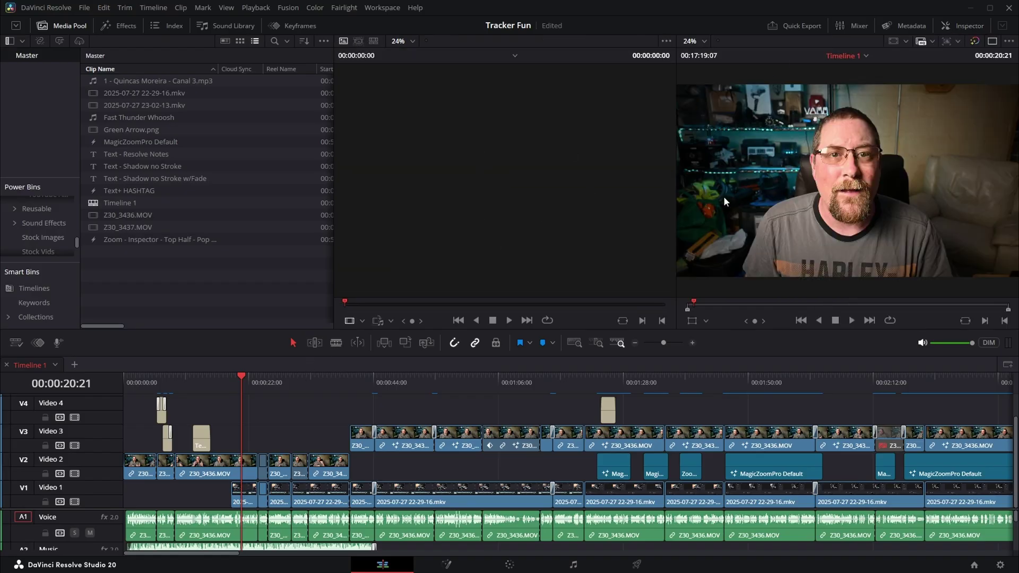
click(959, 30)
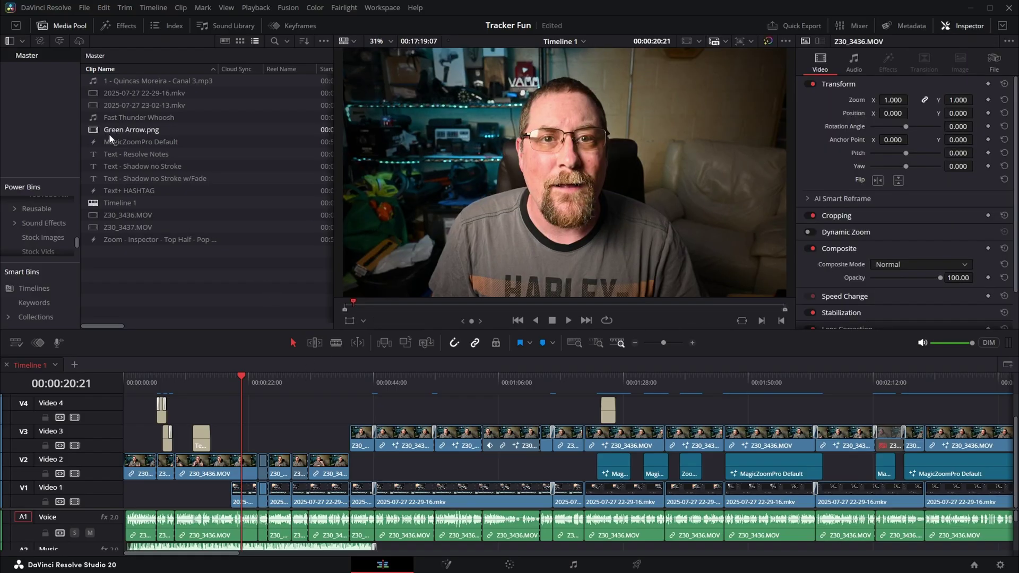
drag(83, 134, 90, 133)
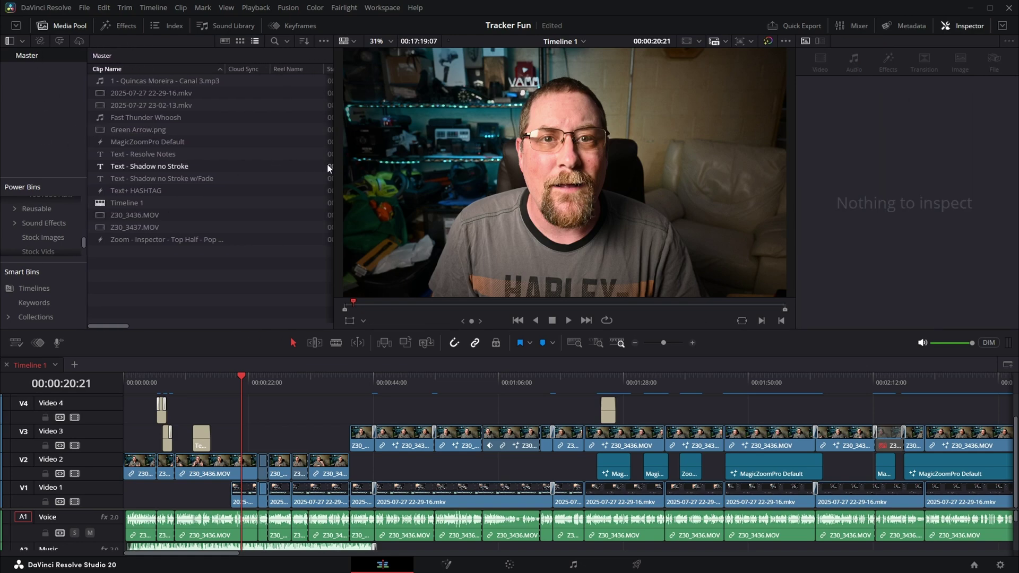
mouse_move(329, 168)
mouse_down()
mouse_move(249, 171)
mouse_move(334, 161)
mouse_up()
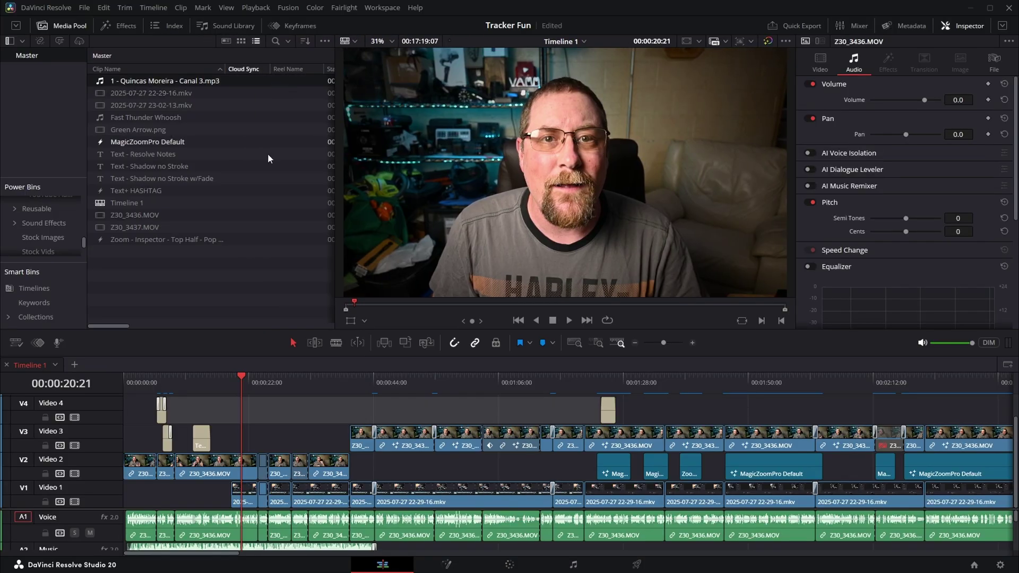
Glance at the Media Pool column list, then expand the Media Pool and Inspector to full height
right_click(283, 73)
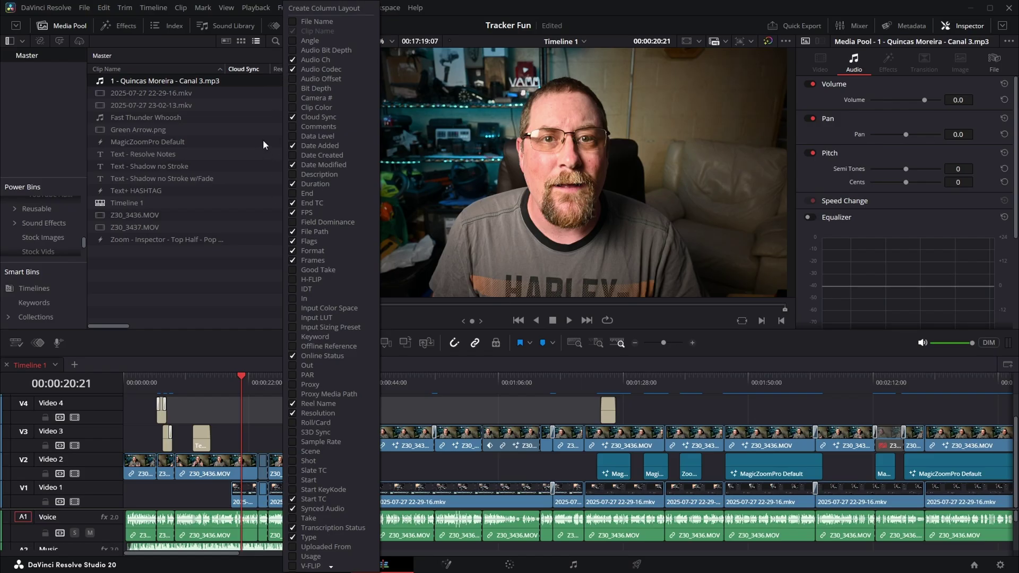
click(208, 94)
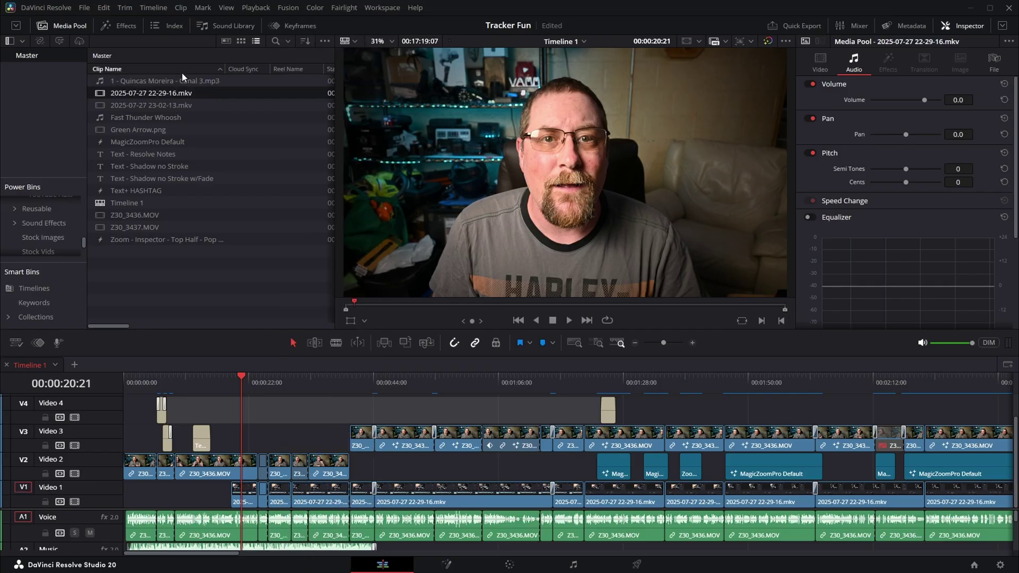
click(16, 27)
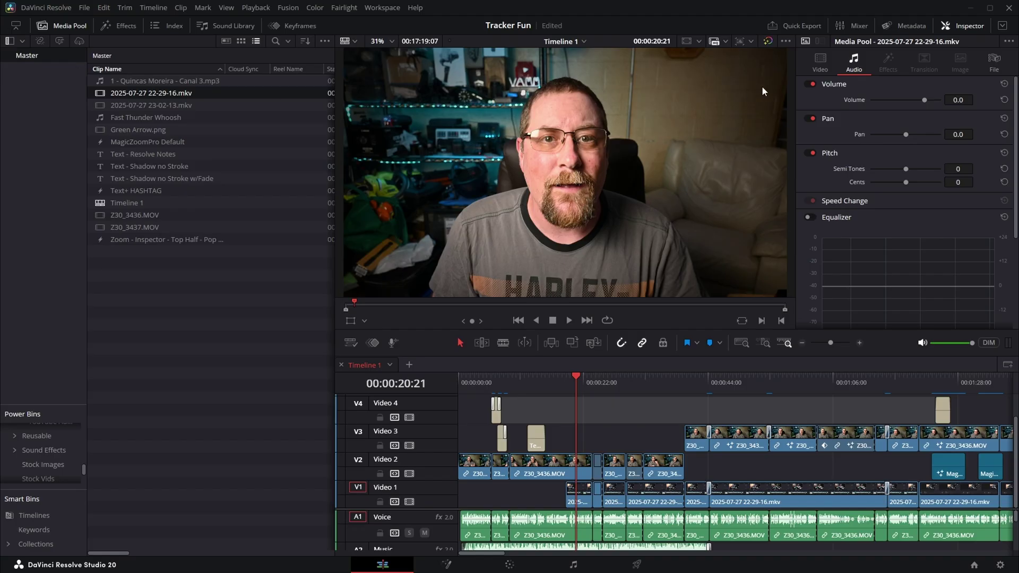
click(1003, 26)
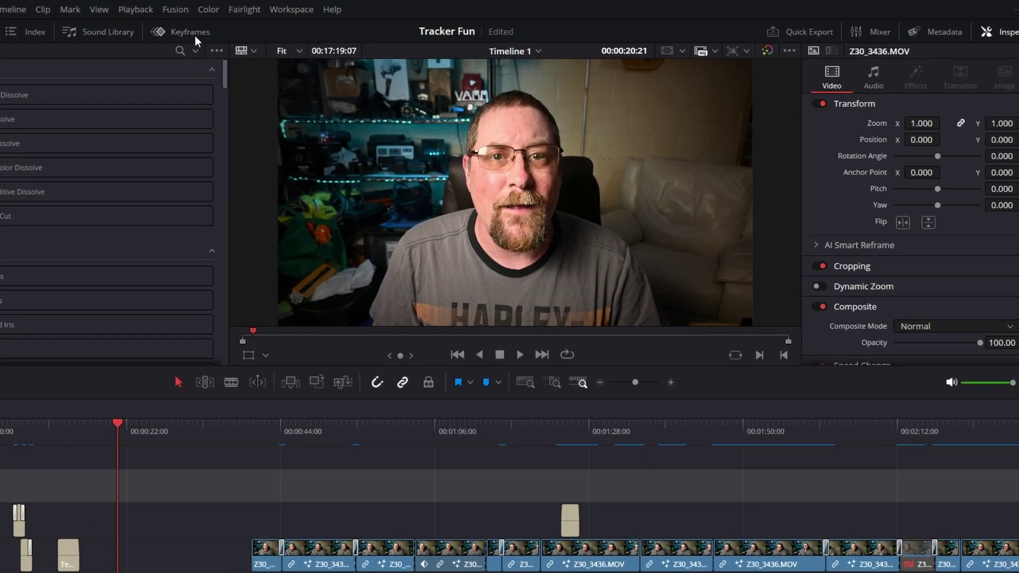
Save the current panel layout as a new layout preset named 'DEMO'
click(379, 8)
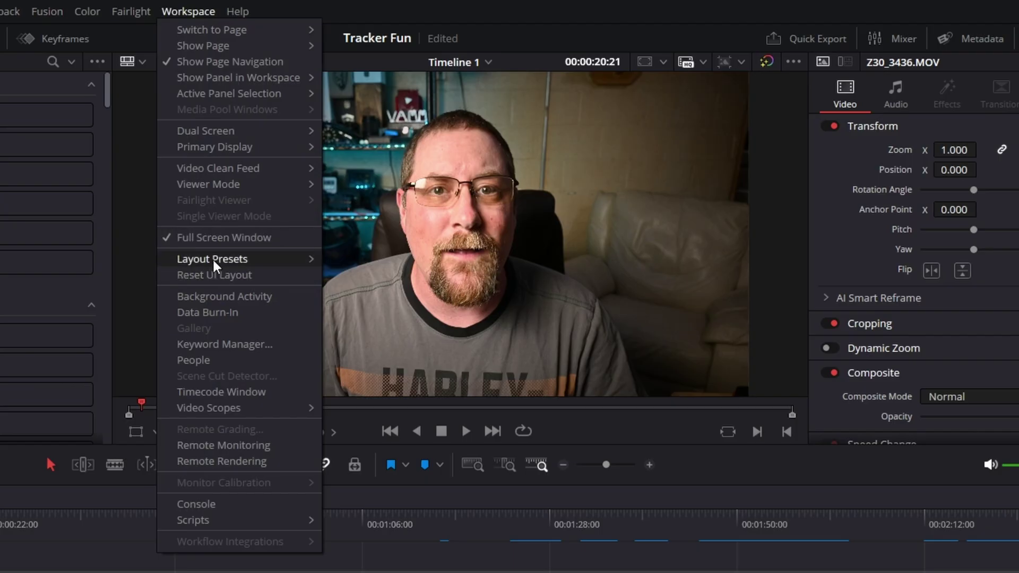
mouse_move(215, 264)
click(406, 282)
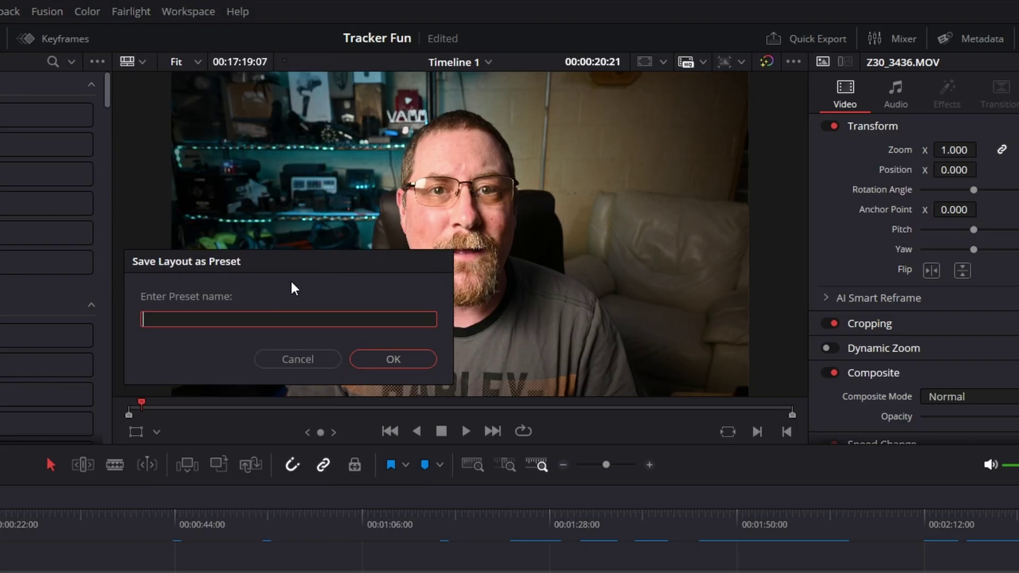
text(DEMO)
click(385, 357)
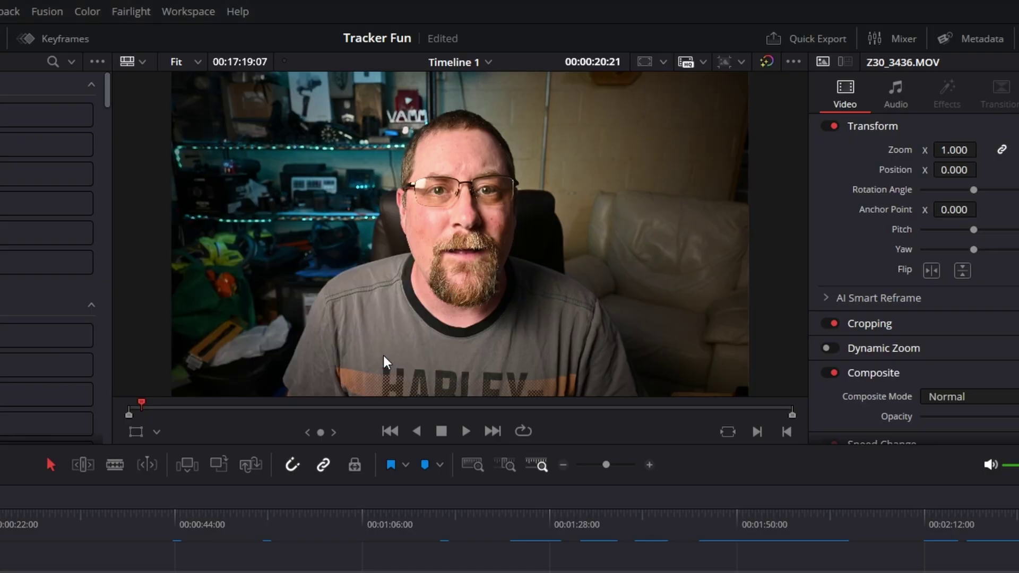
click(171, 11)
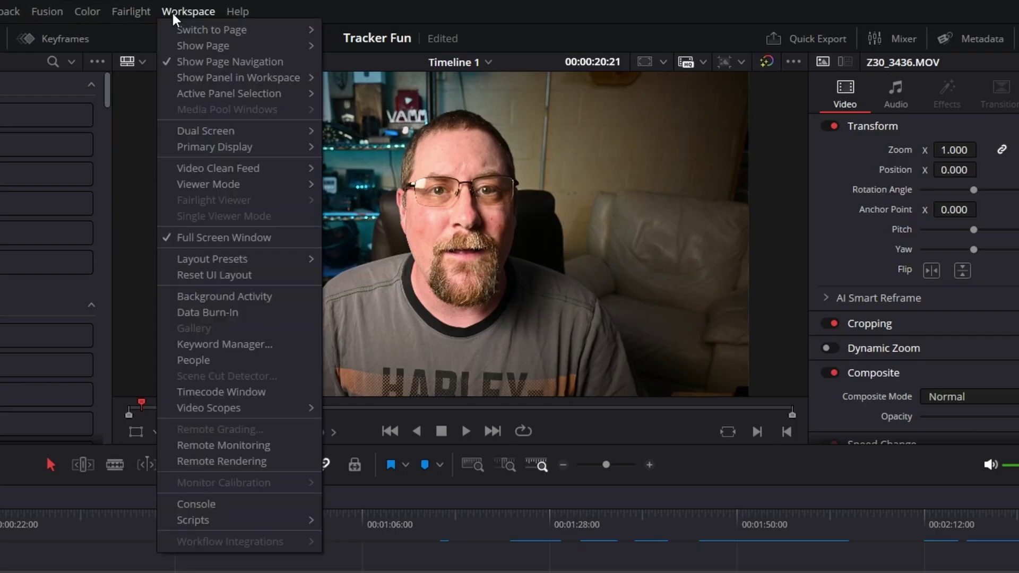
Choose Delete Preset for the DEMO layout preset under Layout Presets
mouse_move(209, 258)
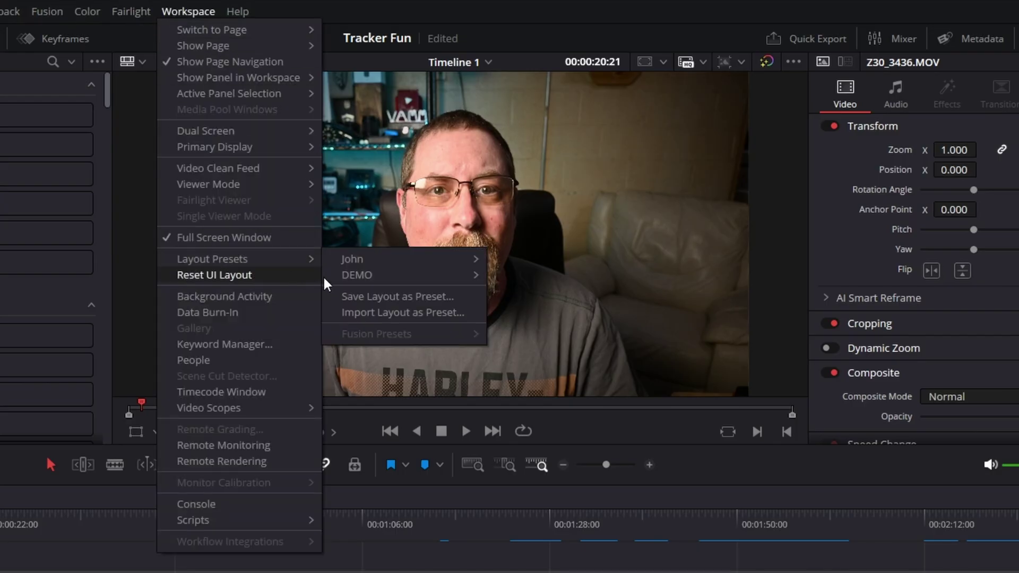
mouse_move(362, 275)
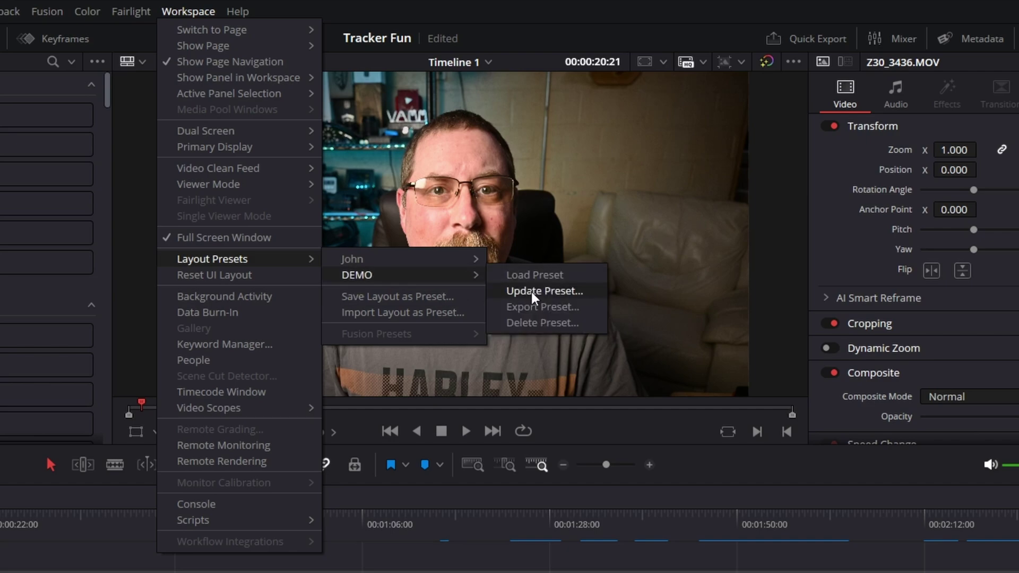
click(543, 323)
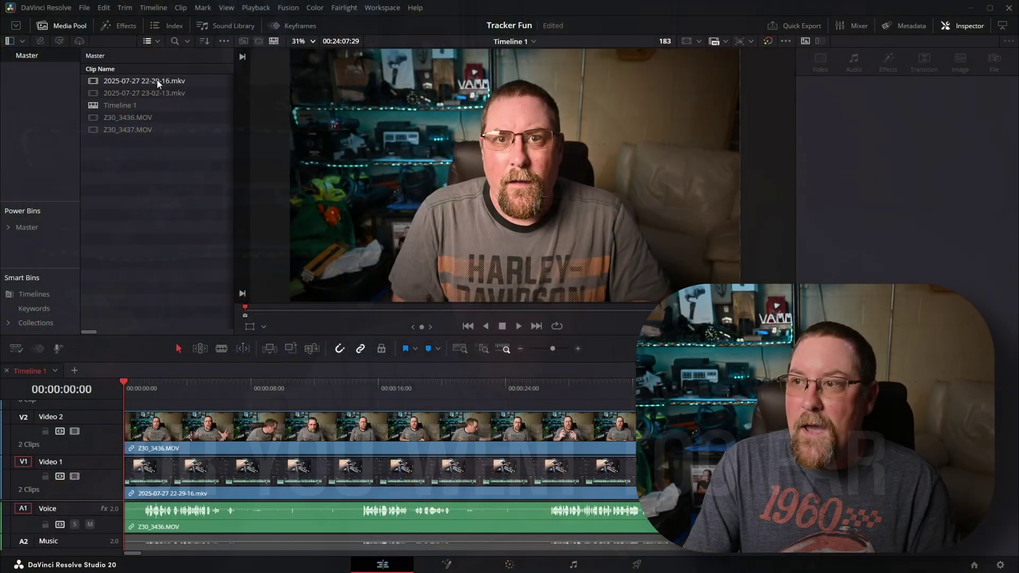
Reset the UI layout to default and switch Full Screen Window back on
click(389, 8)
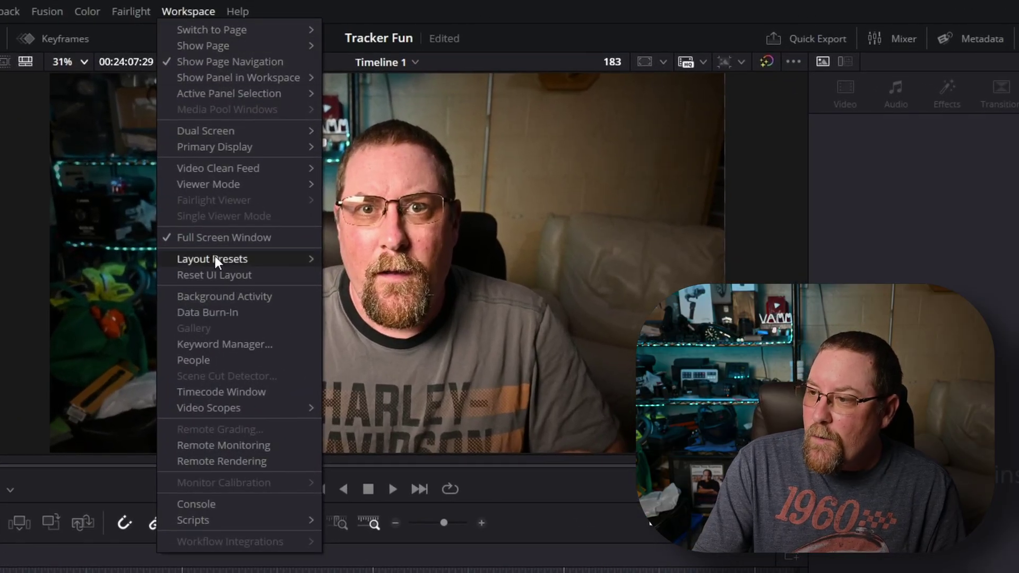
click(217, 275)
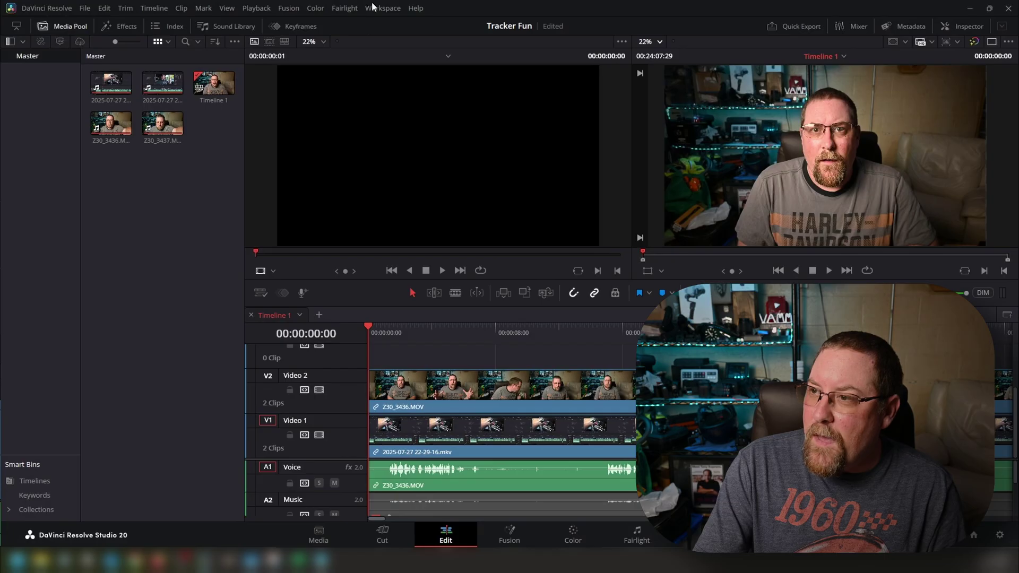
click(188, 12)
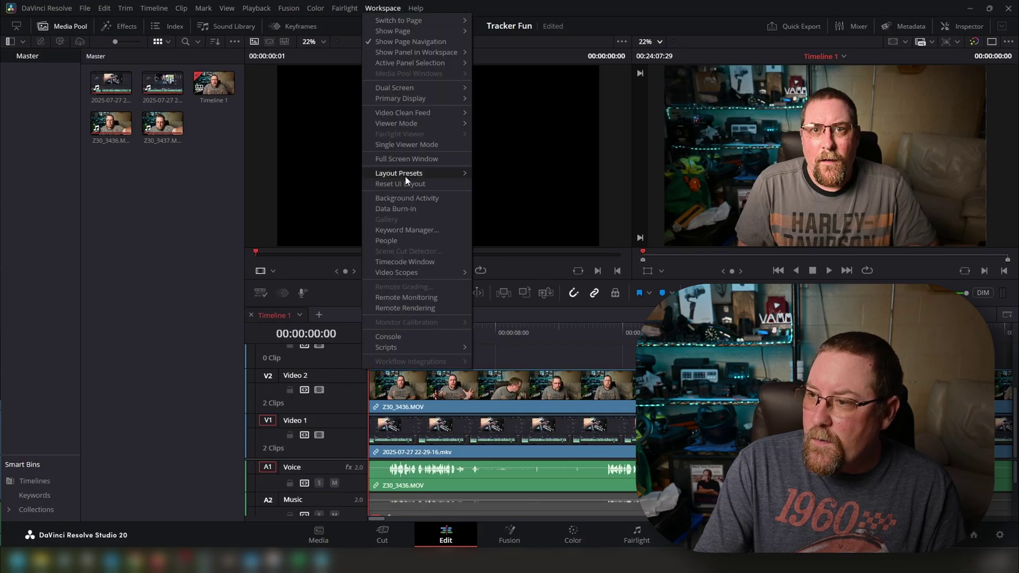
click(401, 159)
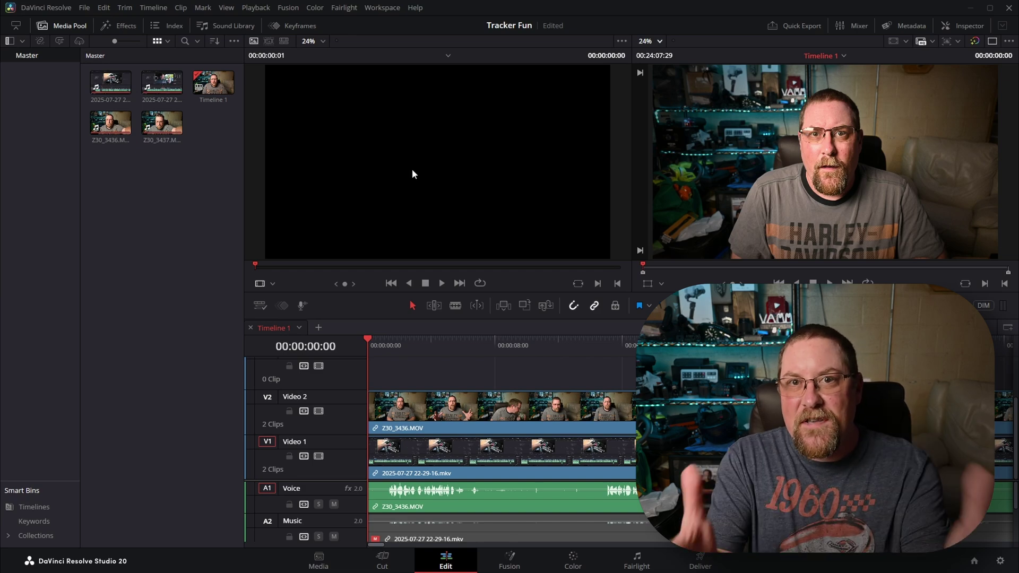
Load the remaining saved layout preset to restore the large viewer and Inspector arrangement
click(382, 8)
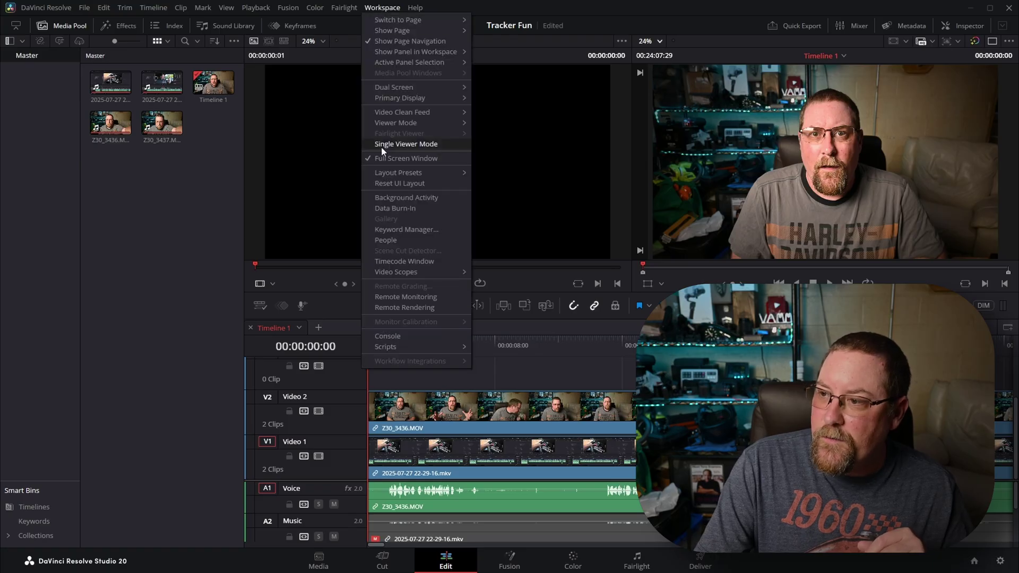
mouse_move(382, 174)
mouse_move(511, 173)
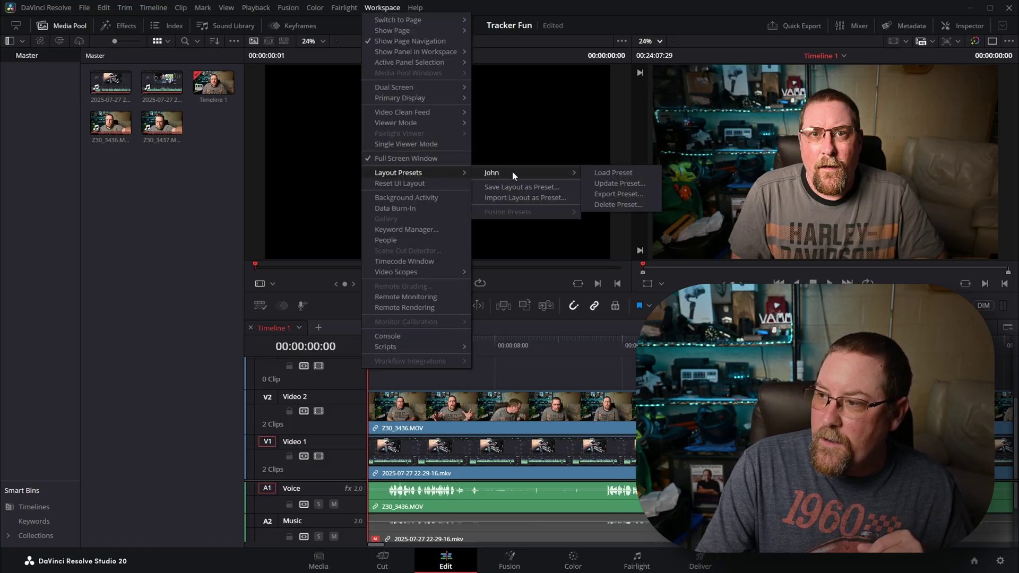
click(619, 176)
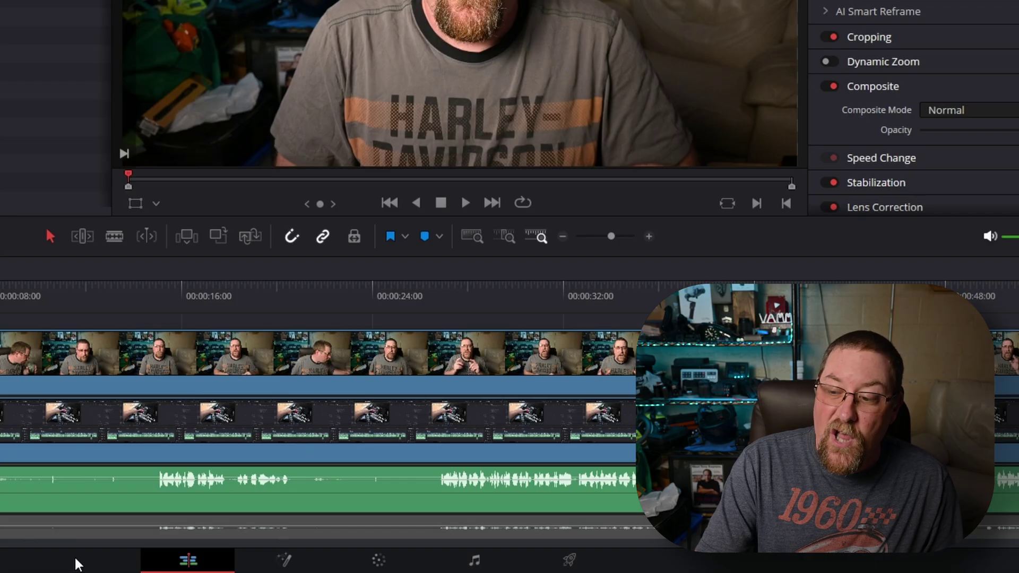
Set the page bar to Show Icons and Labels so page names appear
right_click(78, 563)
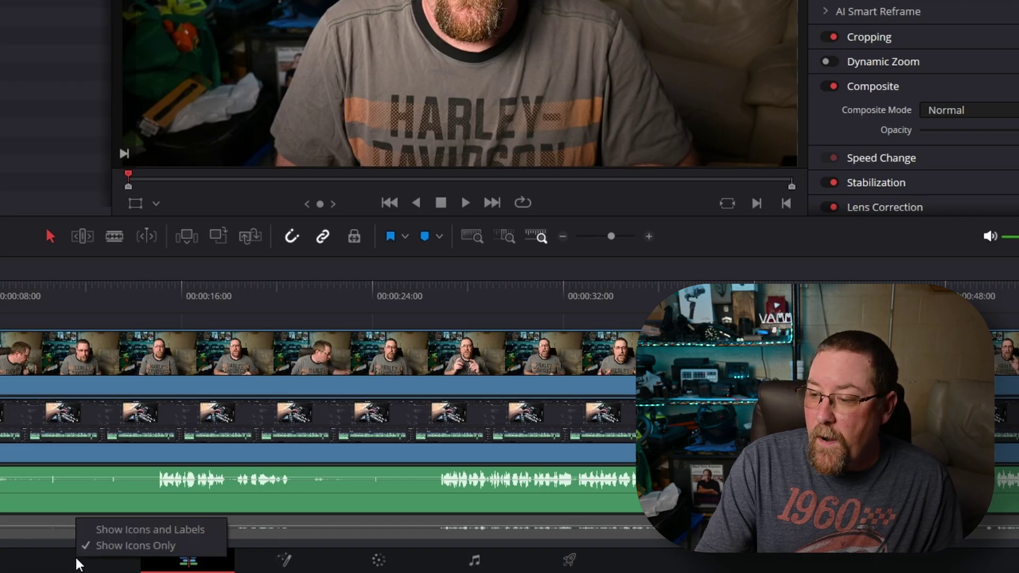
click(166, 530)
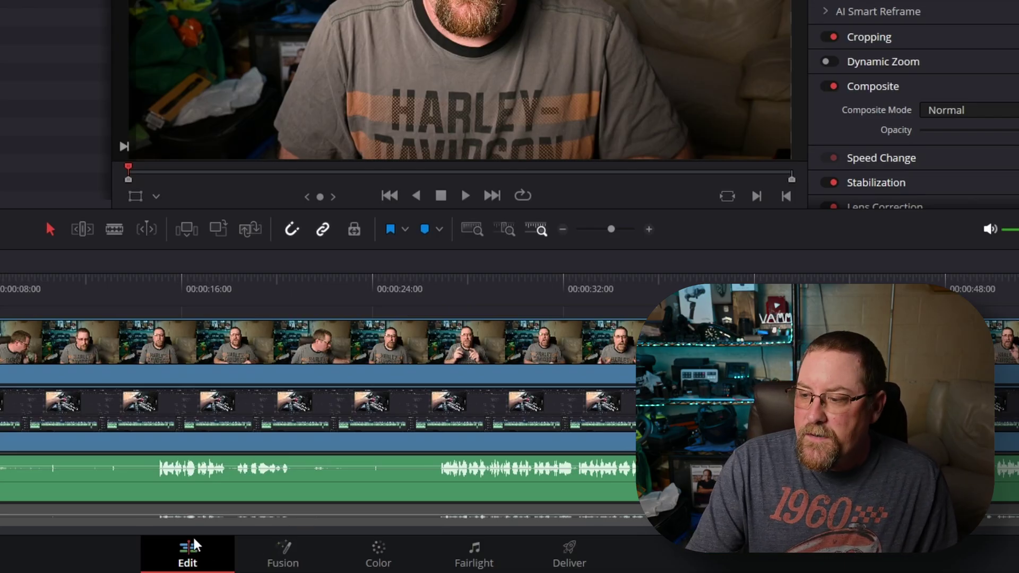
right_click(52, 555)
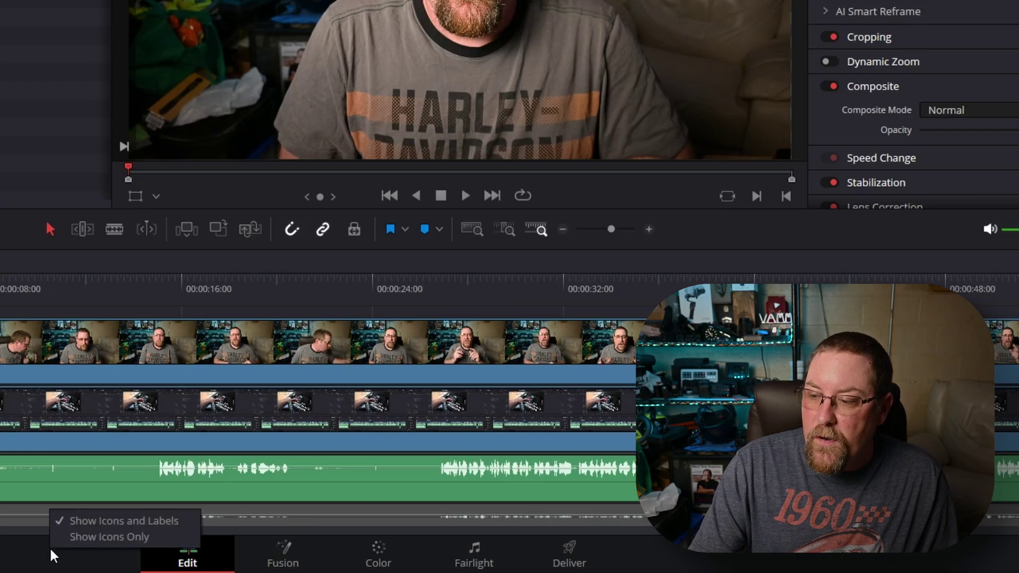